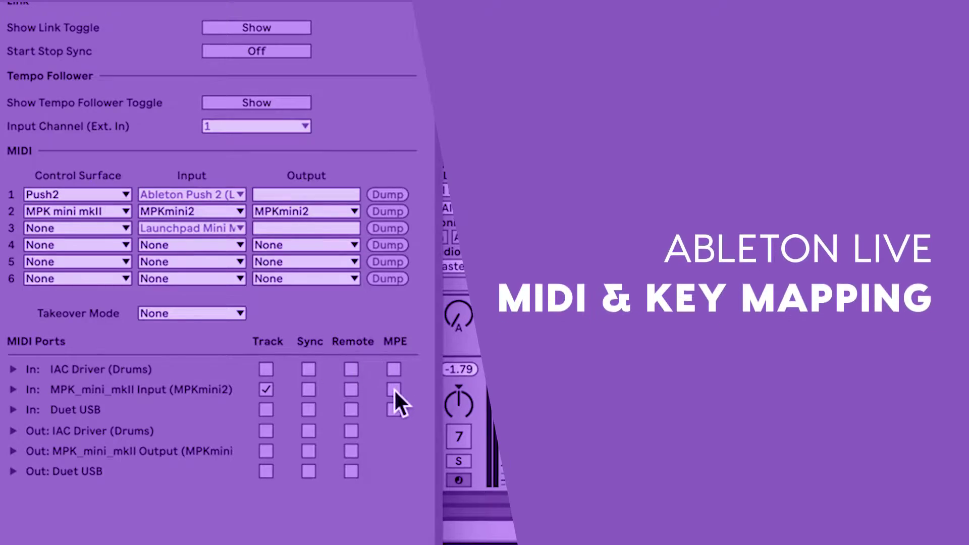
Step: Enable Remote for the MPK mini mkII input in the Link/Tempo/MIDI preferences
left_click(356, 389)
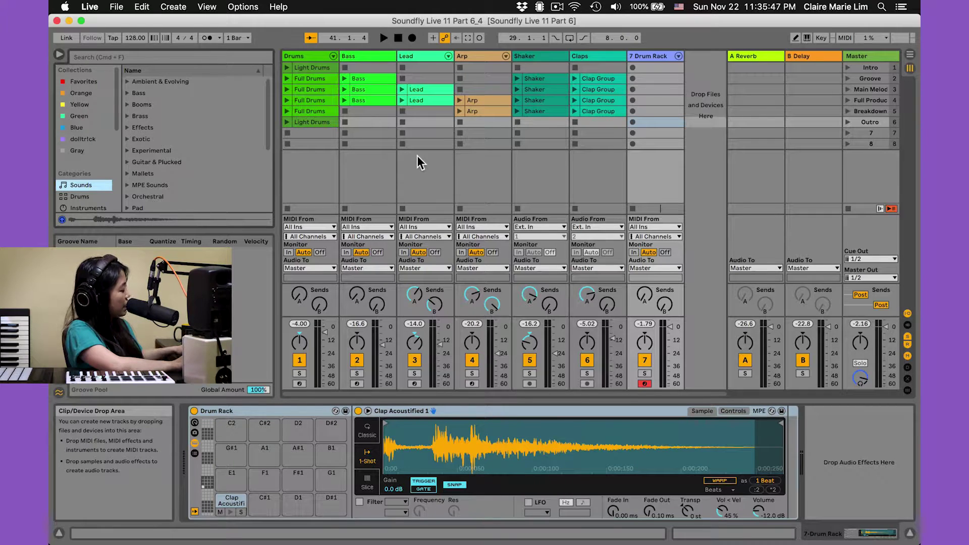
key("super+comma")
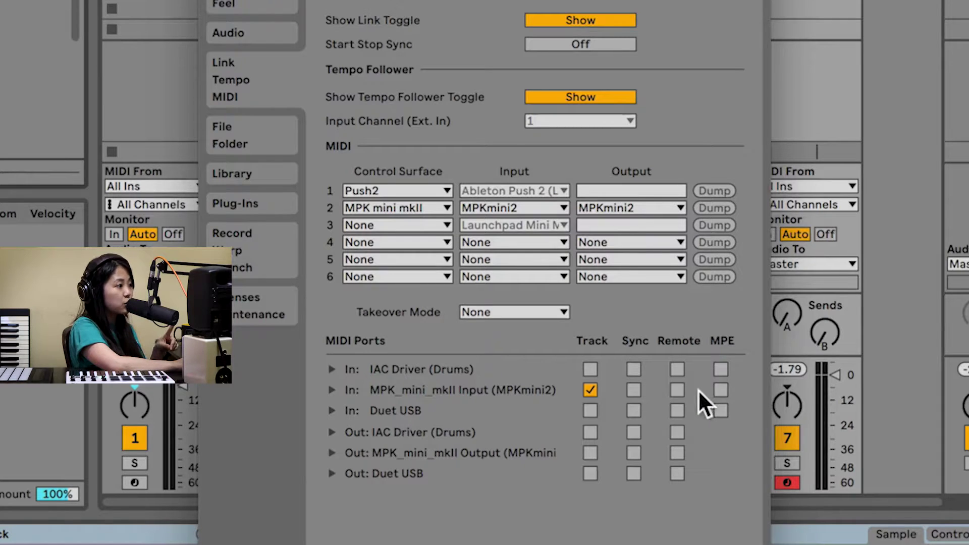
left_click(679, 391)
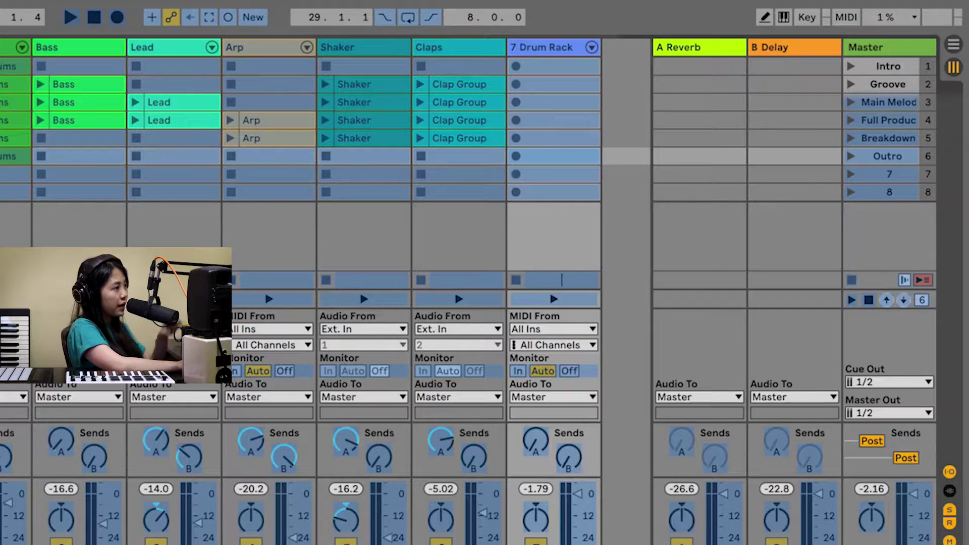
Step: Assign the Master track volume fader to controller CC 104 on channel 1
left_click(843, 16)
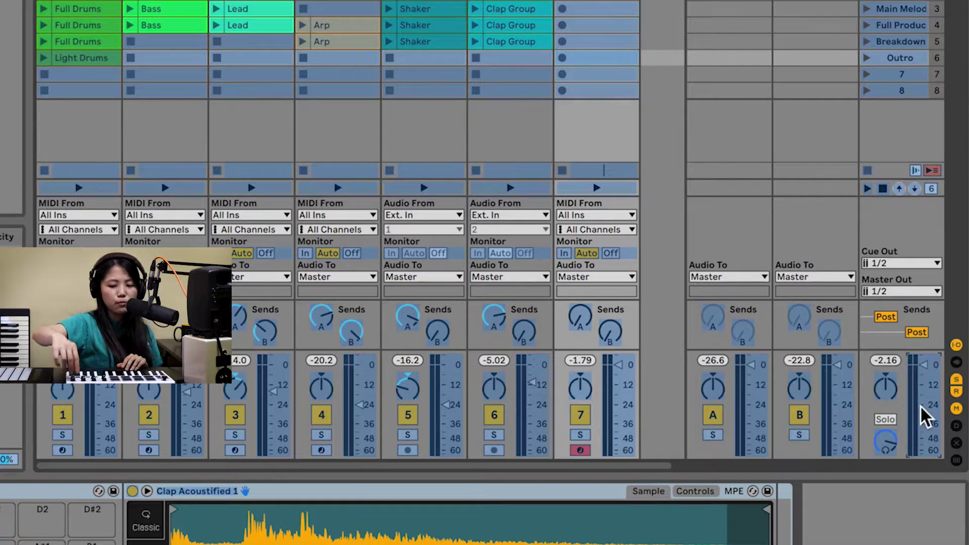
mouse_move(920, 405)
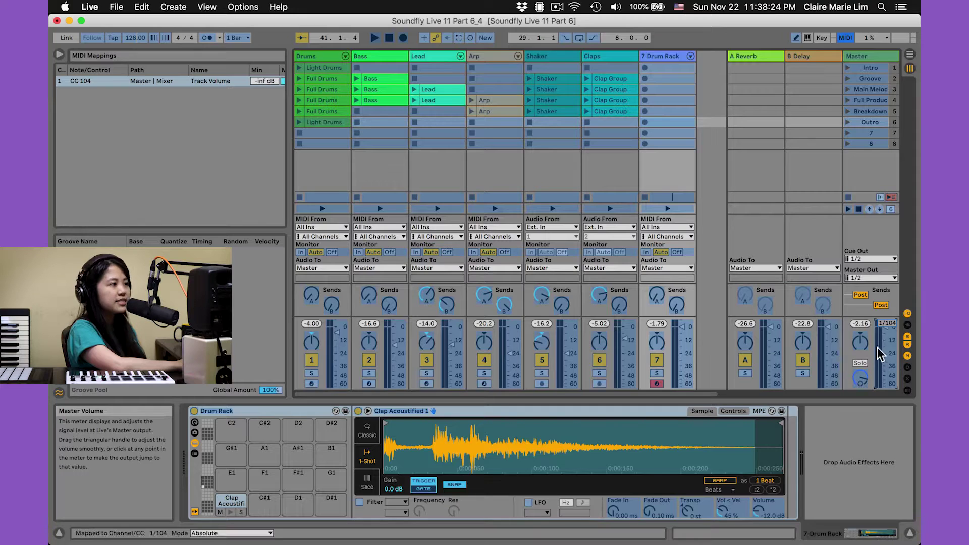
Step: Exit MIDI Map Mode and launch scene 4 from the Master column
left_click(844, 40)
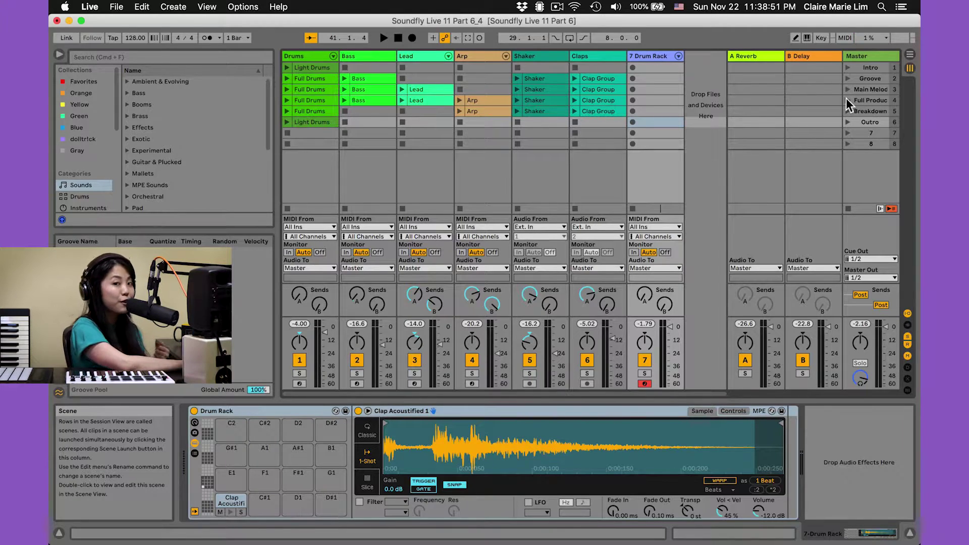
left_click(848, 100)
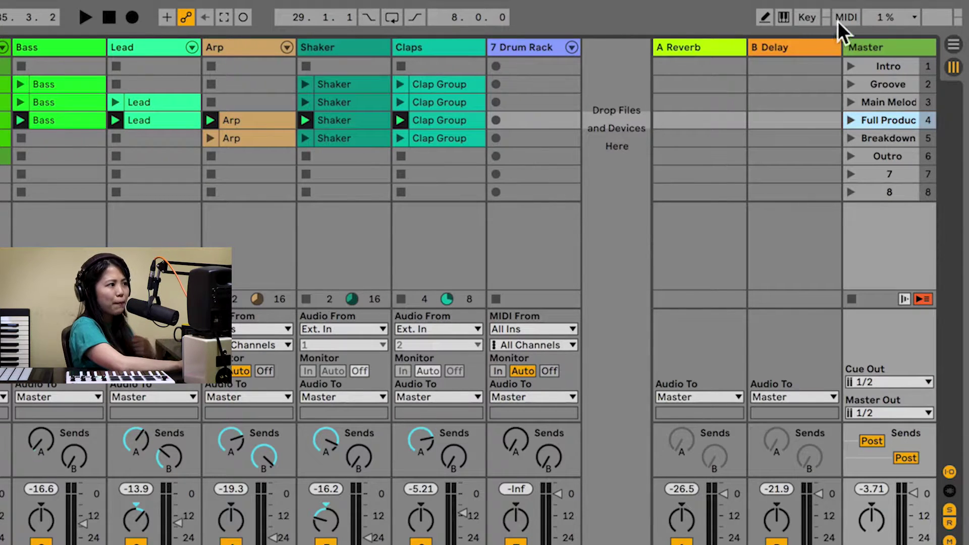
Step: Assign the Master Auto Filter Freq knob to controller CC 108 on channel 1
left_click(844, 16)
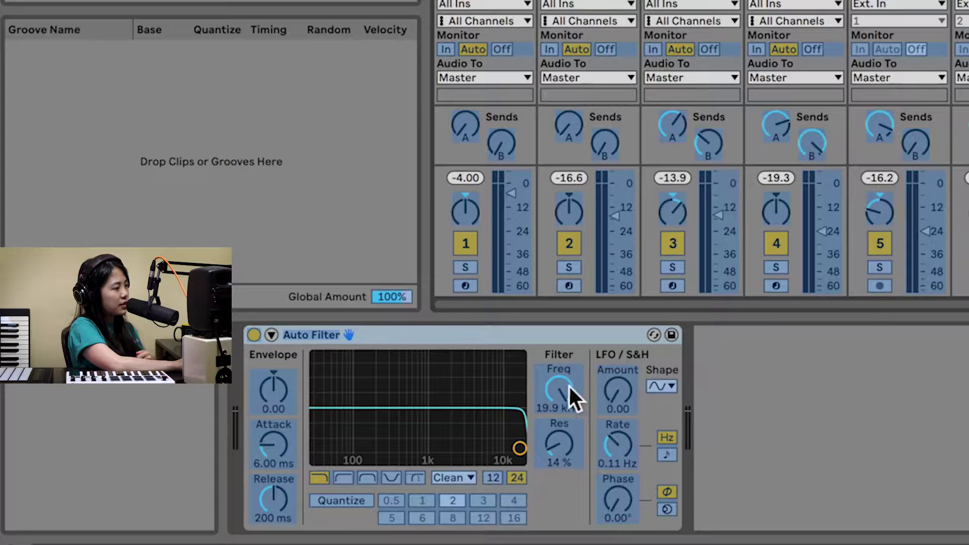
left_click(557, 392)
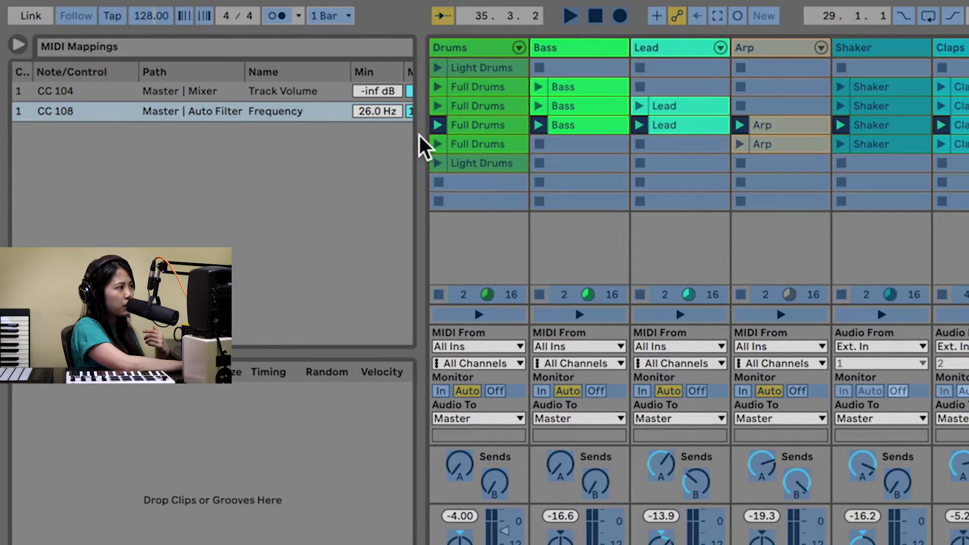
Step: Set the CC 108 filter mapping minimum to 500 Hz and exit MIDI Map Mode
left_click_drag(417, 142, 471, 145)
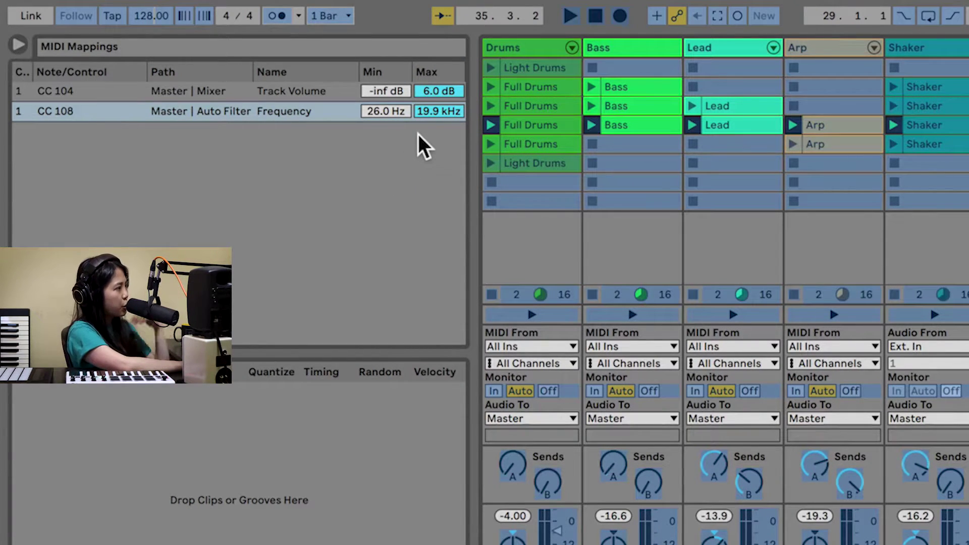
left_click(389, 112)
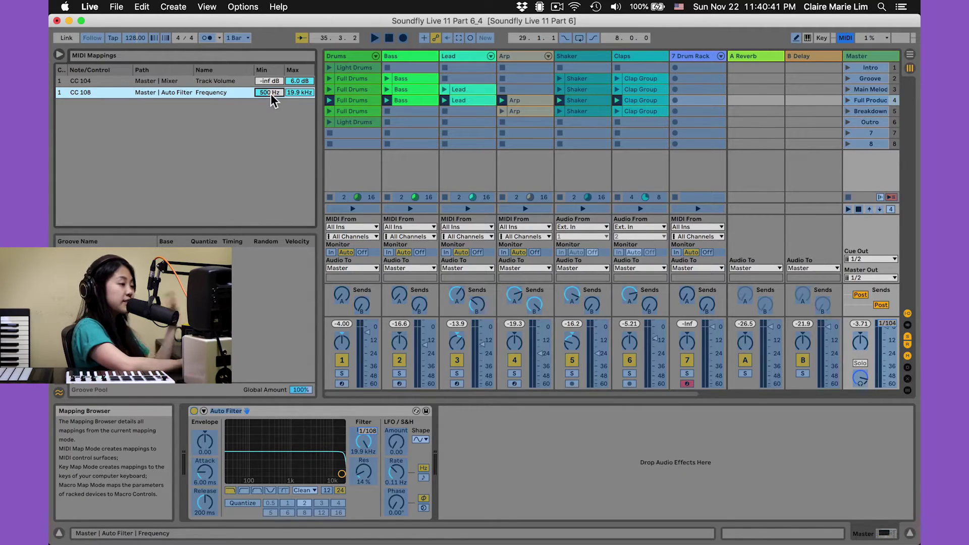
left_click(846, 38)
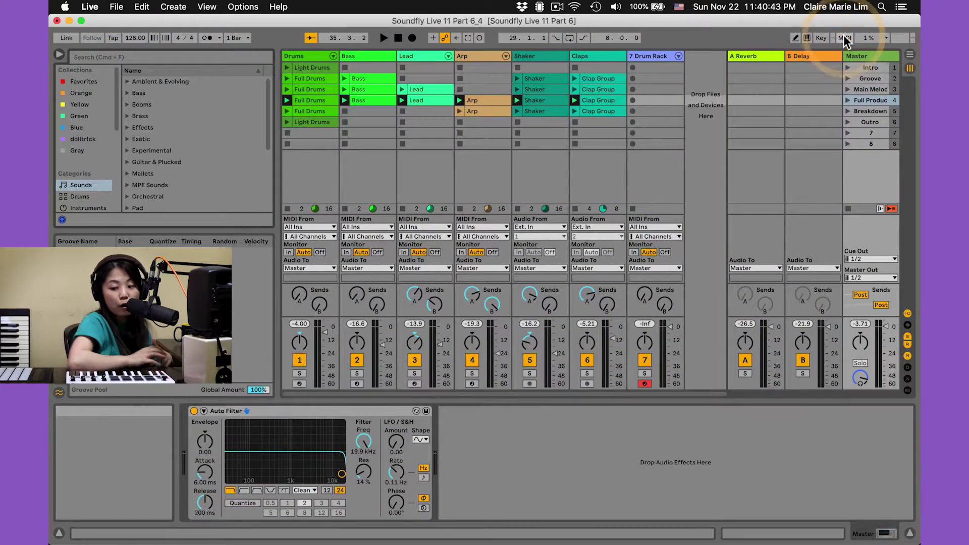
Step: Play the set to test the filter knob, then enter Key Map Mode
key("space")
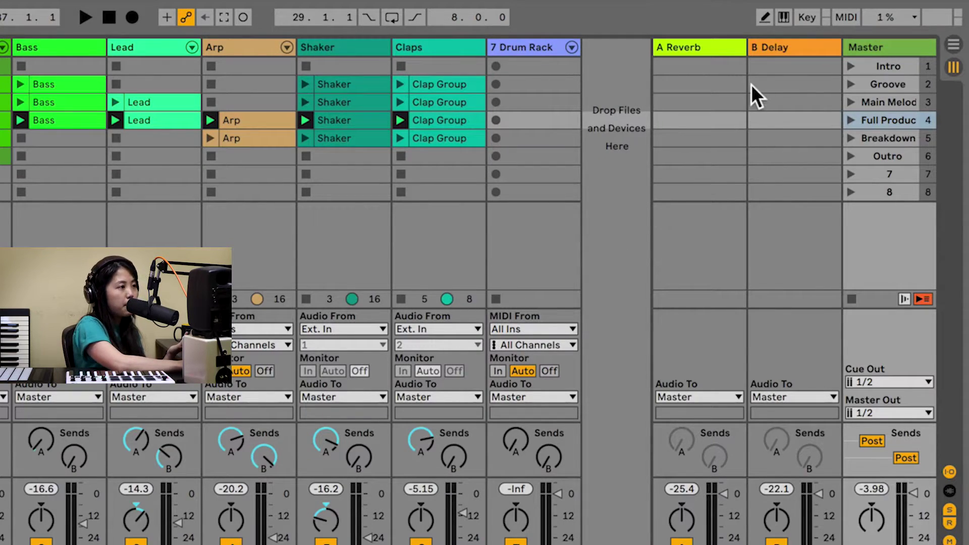
left_click(805, 14)
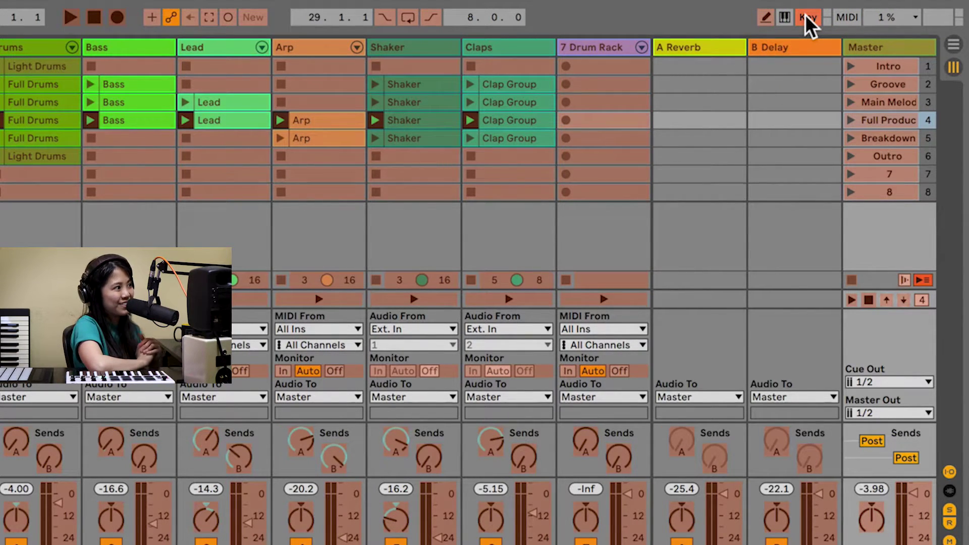
Step: Assign computer keys 1–4 to Intro, Groove, scene 3 and scene 4
left_click(884, 63)
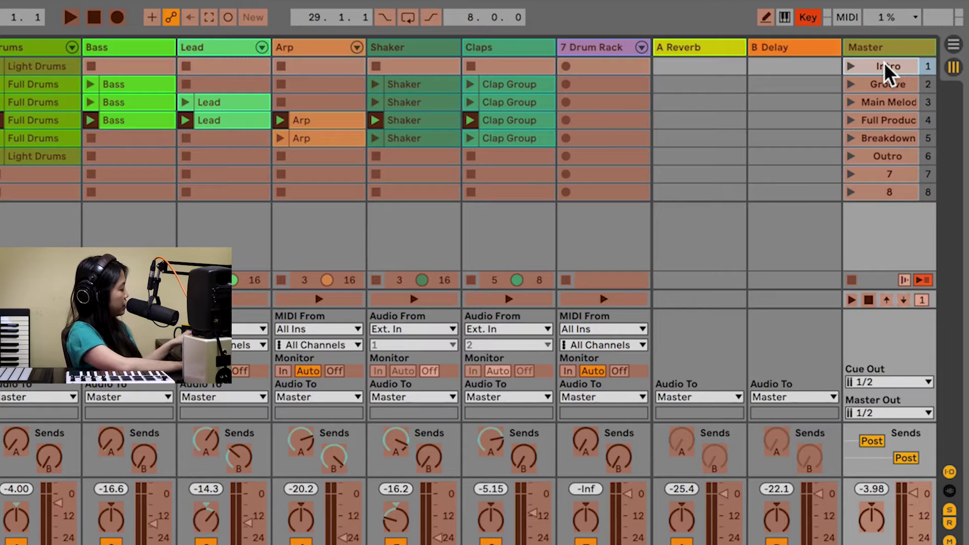
key("1")
left_click(881, 83)
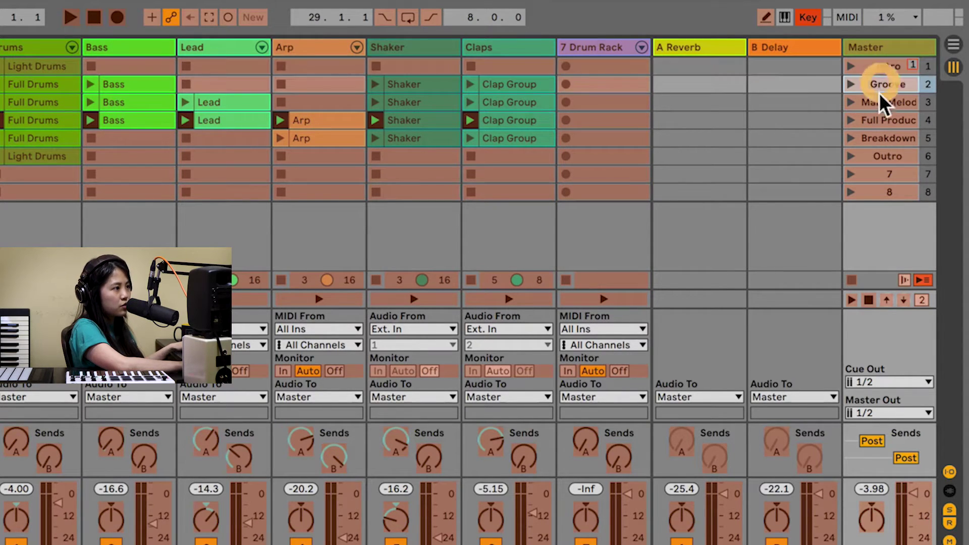
key("2")
left_click(877, 104)
key("3")
left_click(877, 124)
key("4")
Step: Assign keys 5–7 to Breakdown, Outro and scene 7, then exit Key Map Mode
left_click(878, 138)
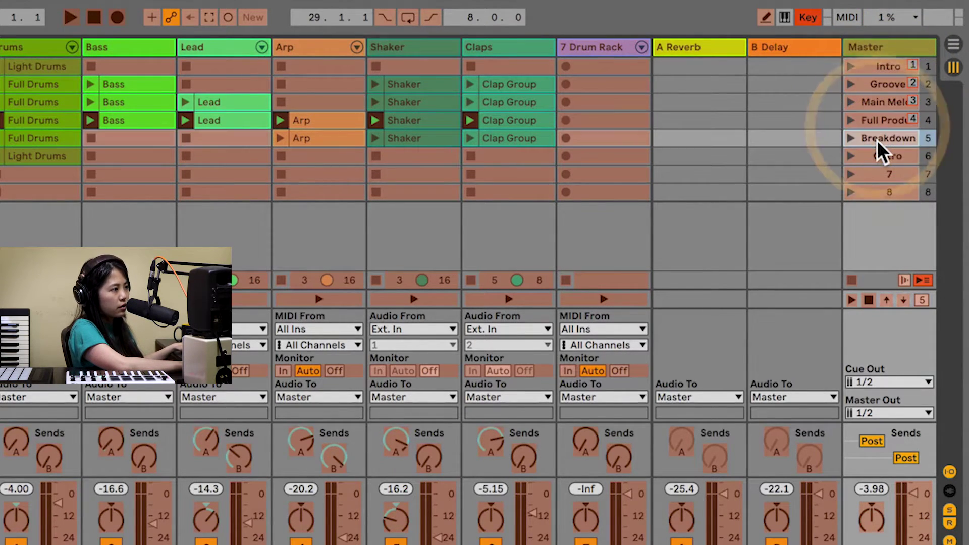
key("5")
left_click(873, 158)
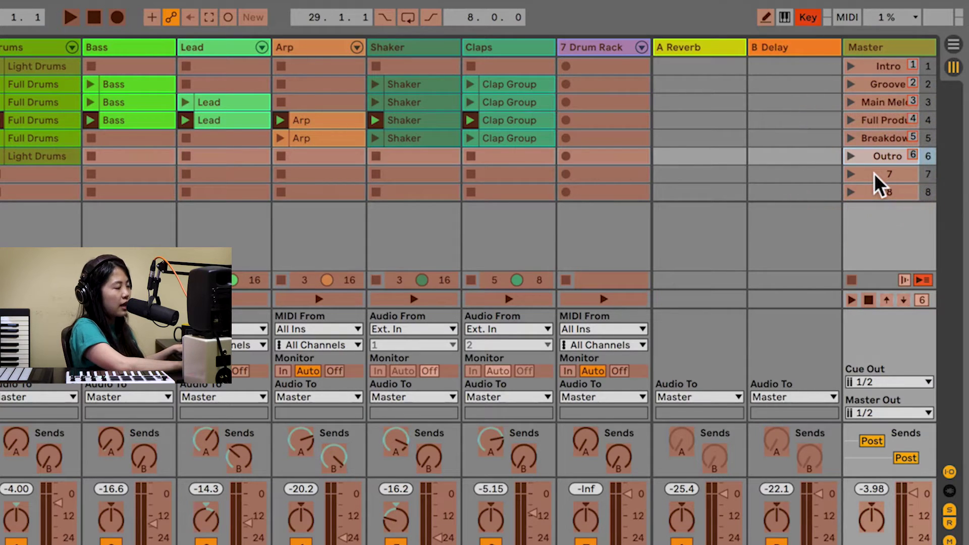
left_click(875, 173)
key("7")
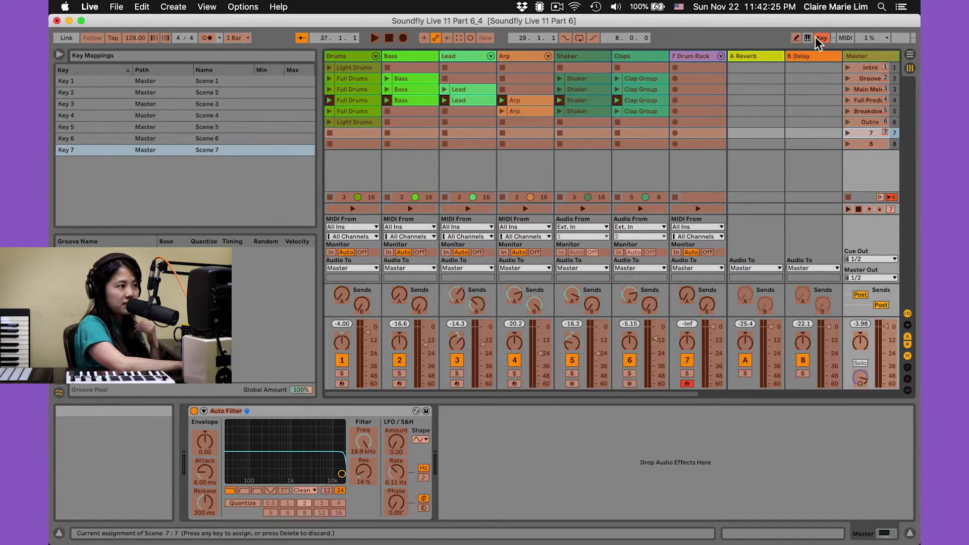
left_click(816, 37)
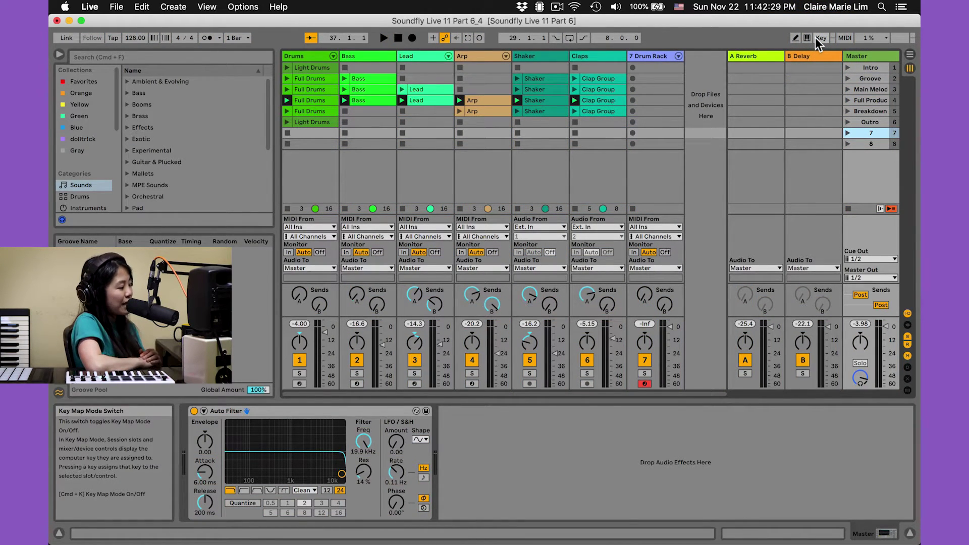
Step: Trigger Intro through Outro and empty scene 7 in turn with keys 1–7
key("1")
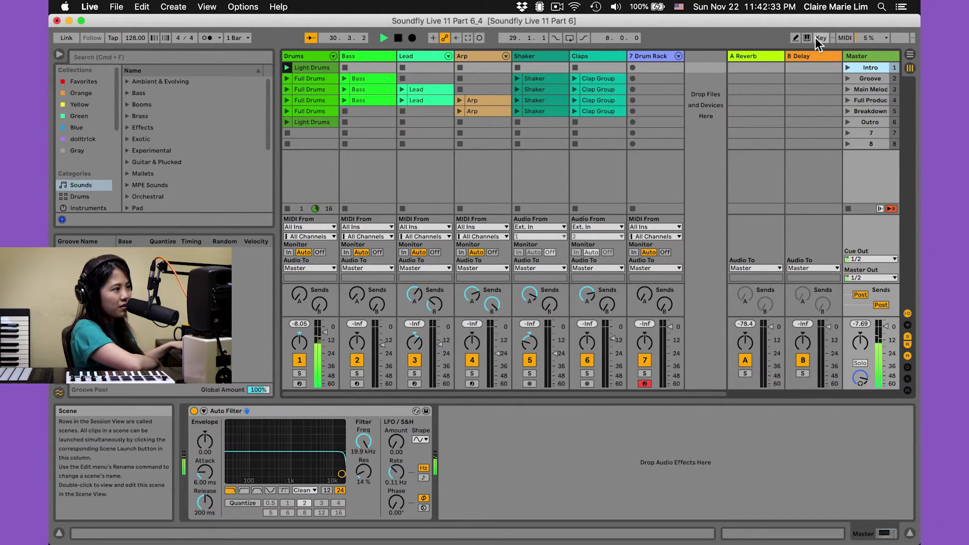
key("2")
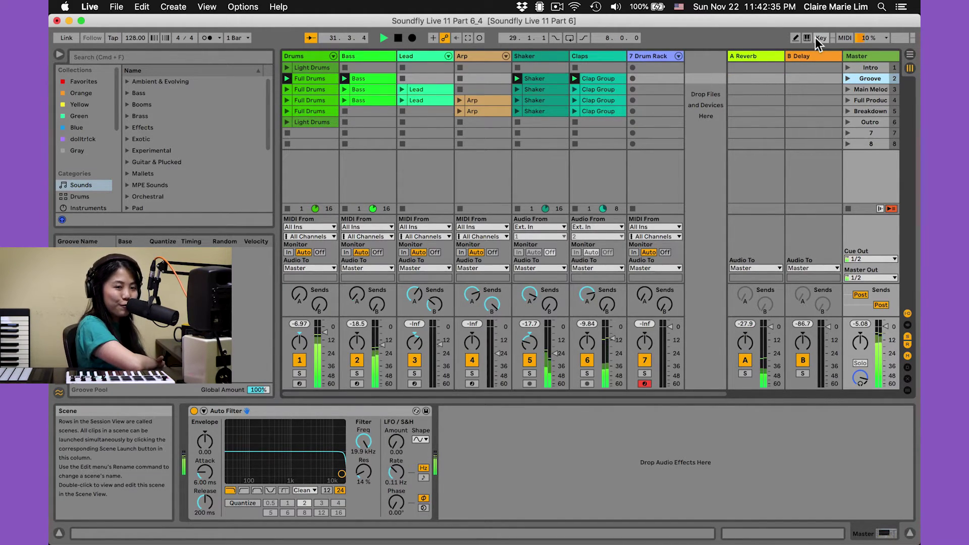
key("3")
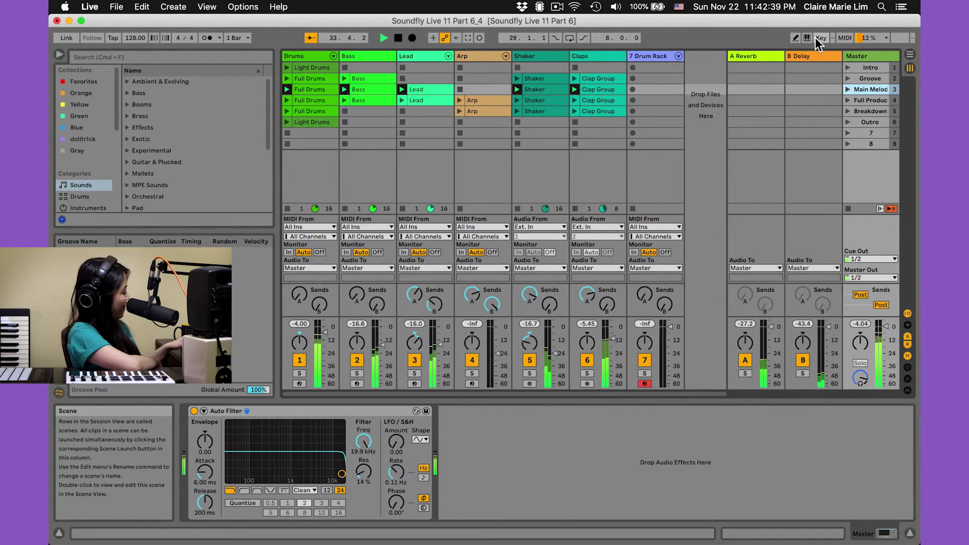
key("4")
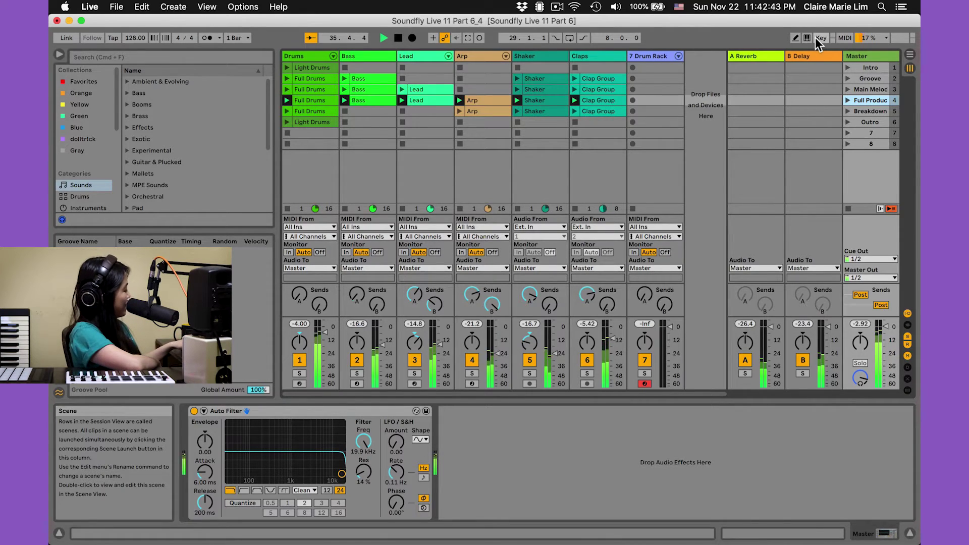
key("5")
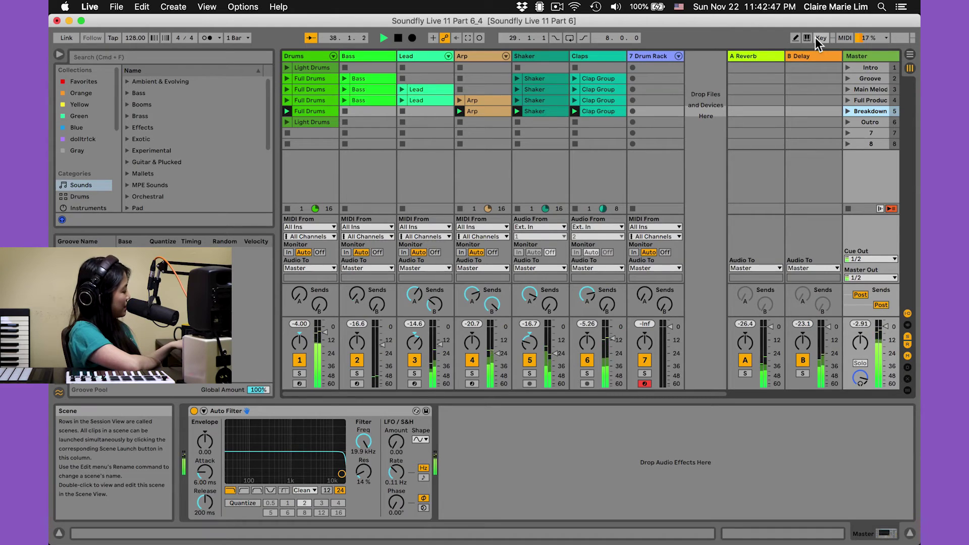
key("6")
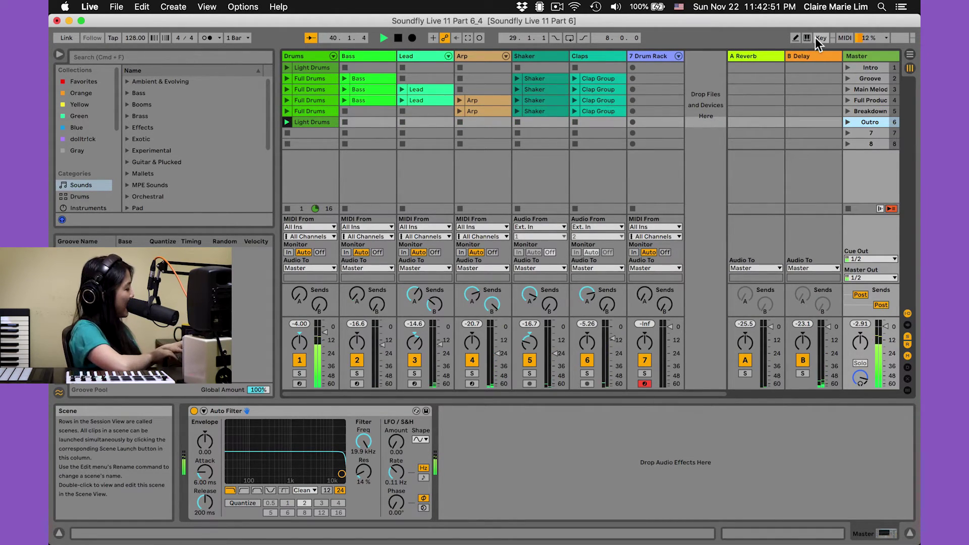
key("7")
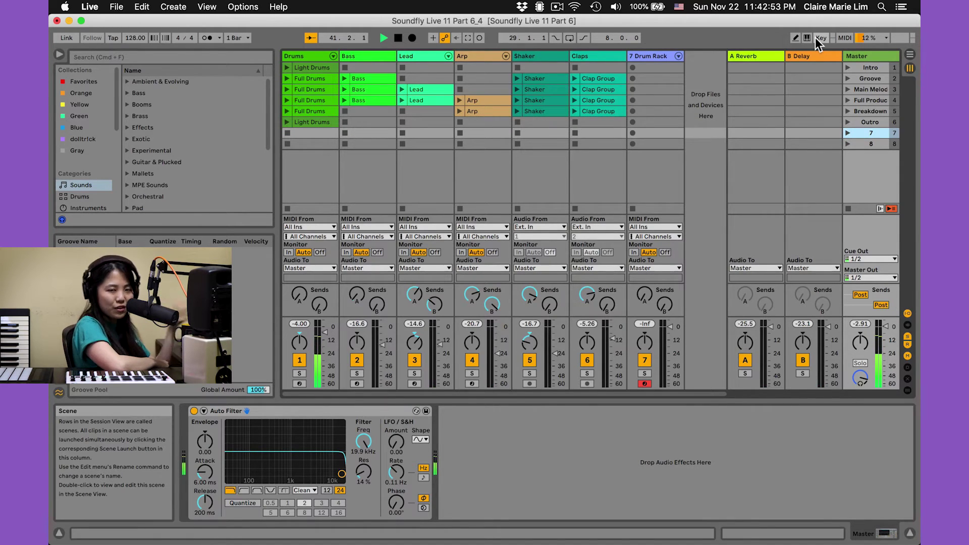